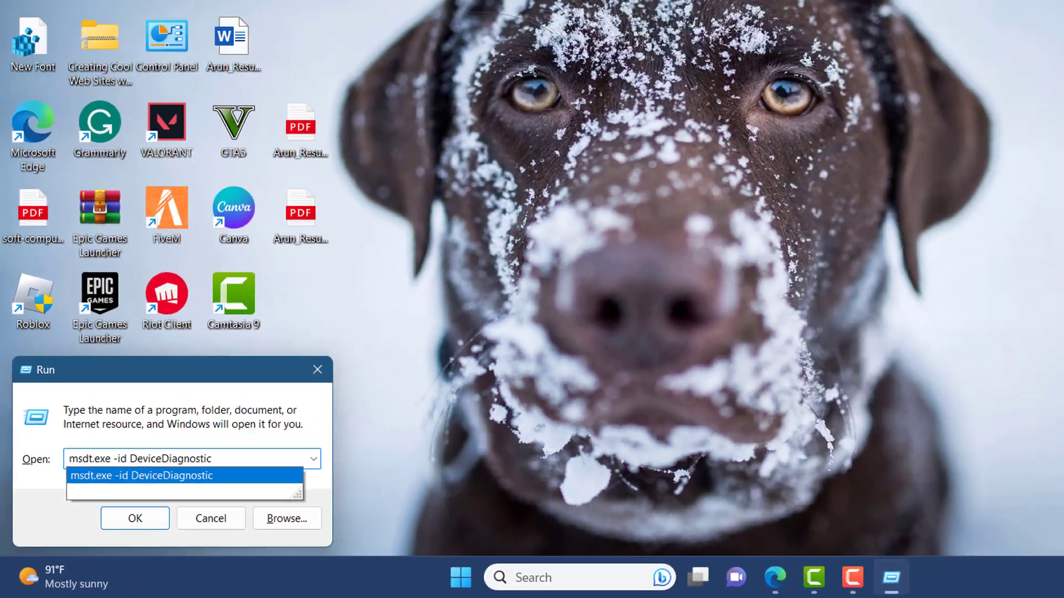
# Run the Hardware and Devices troubleshooter from msdt.exe -id DeviceDiagnostic with automatic repairs, and apply the restart fix it offers.
pyautogui.press('Return')
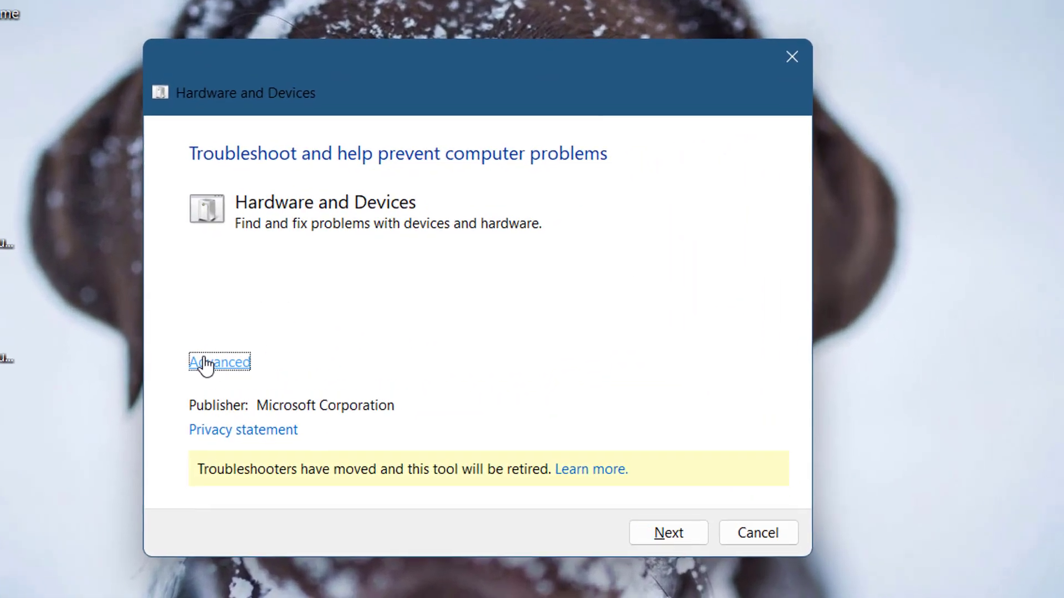
pyautogui.click(371, 319)
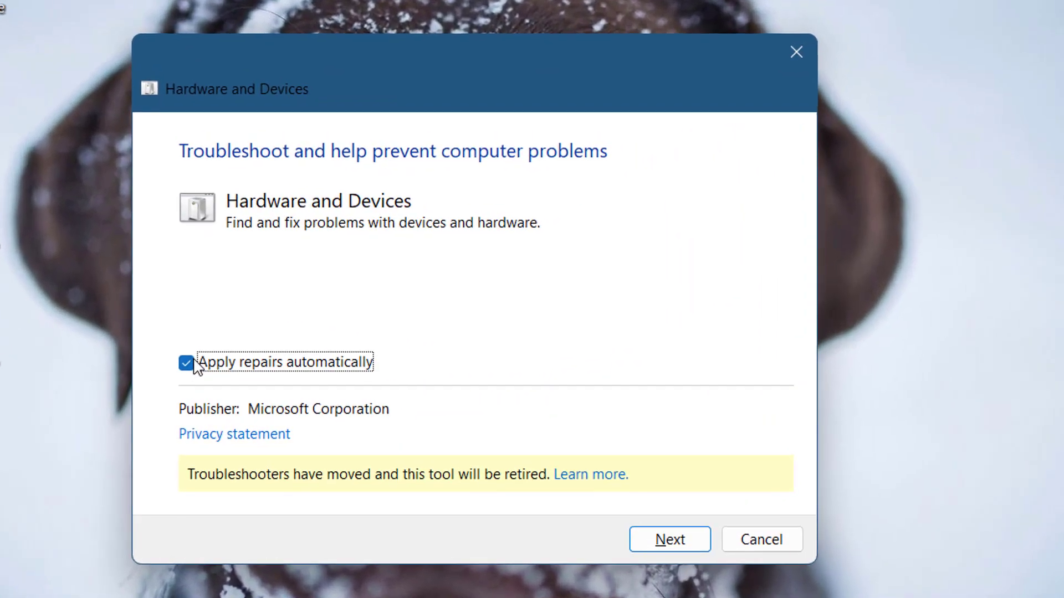
pyautogui.click(680, 546)
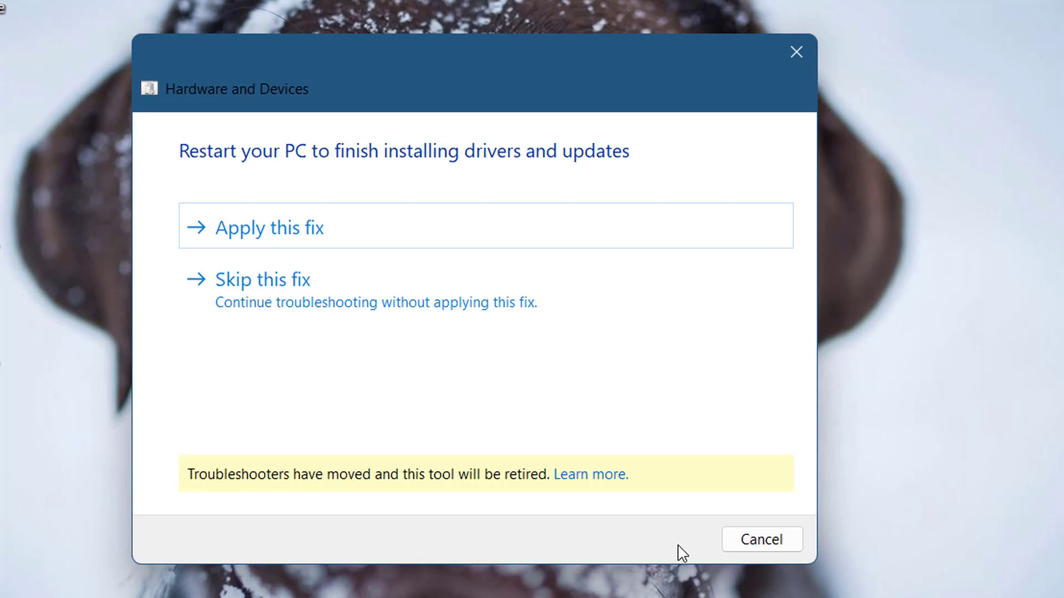
pyautogui.click(590, 239)
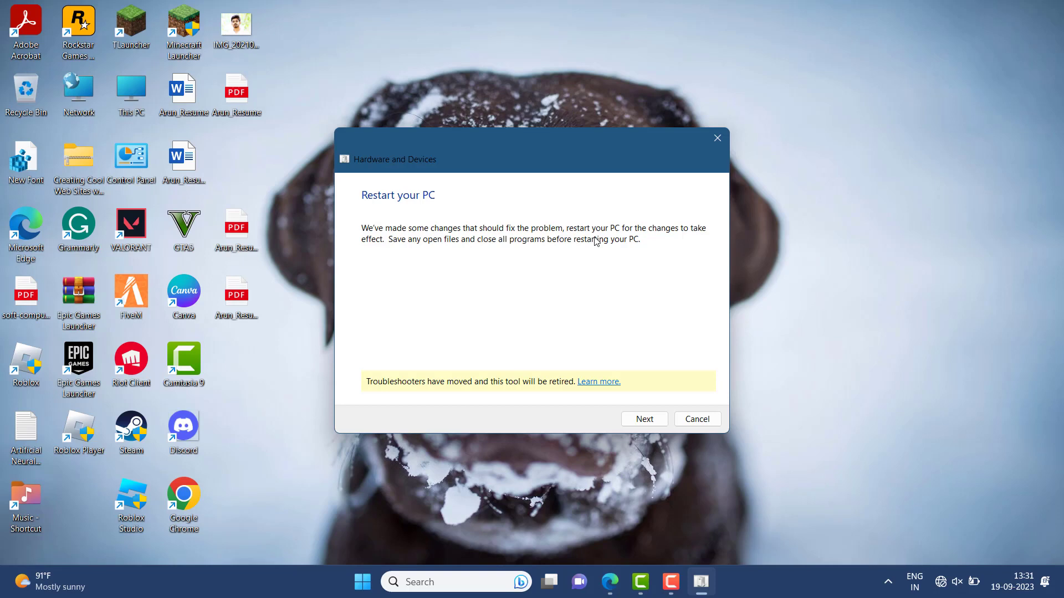
pyautogui.click(644, 419)
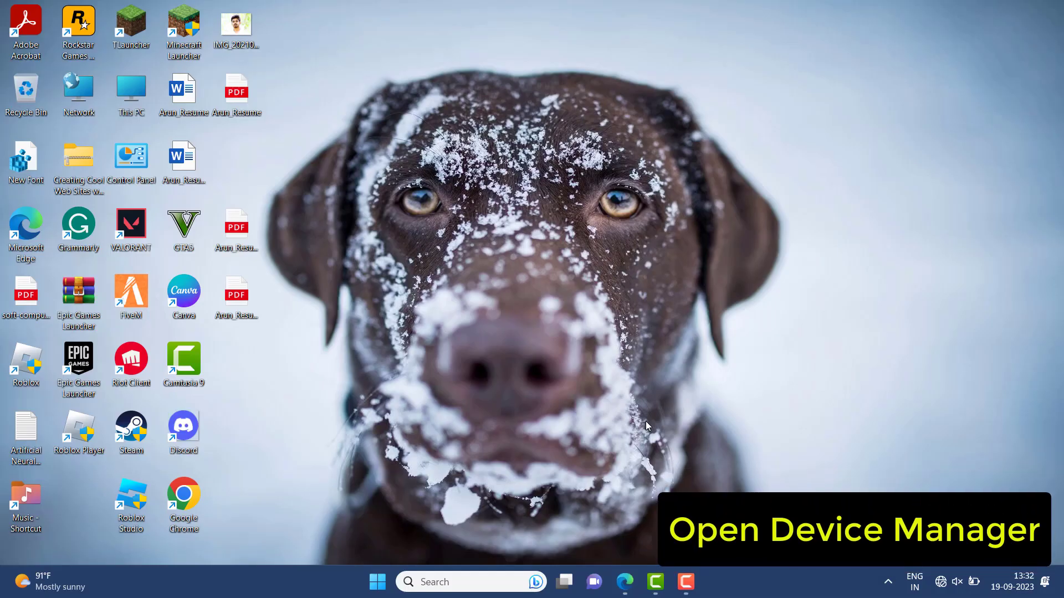
# Open Device Manager and check the devices listed under Human Interface Devices.
pyautogui.click(437, 582)
pyautogui.write('dev')
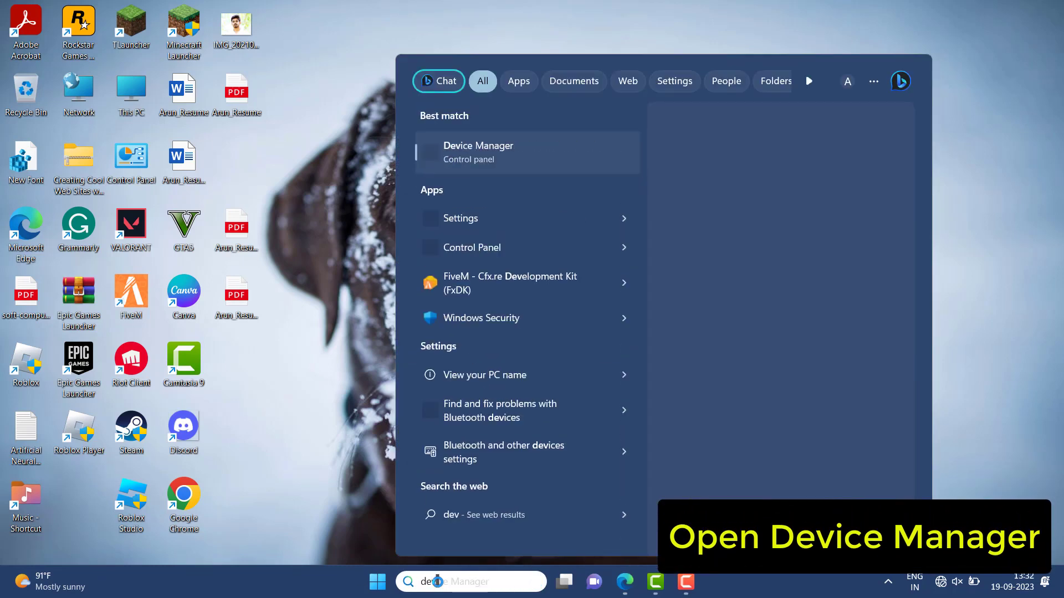
pyautogui.write('ice')
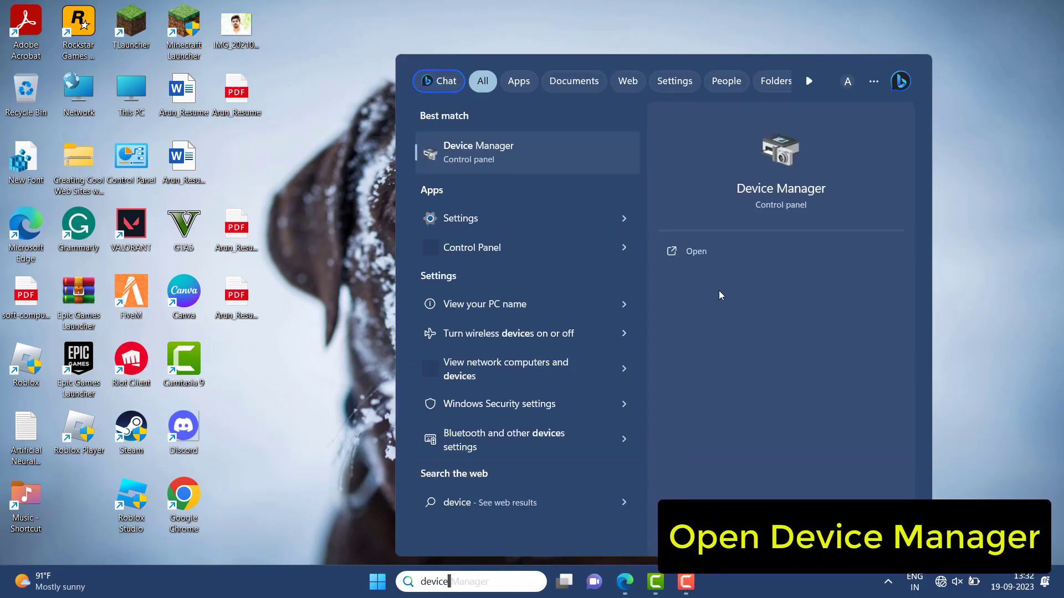
pyautogui.click(716, 250)
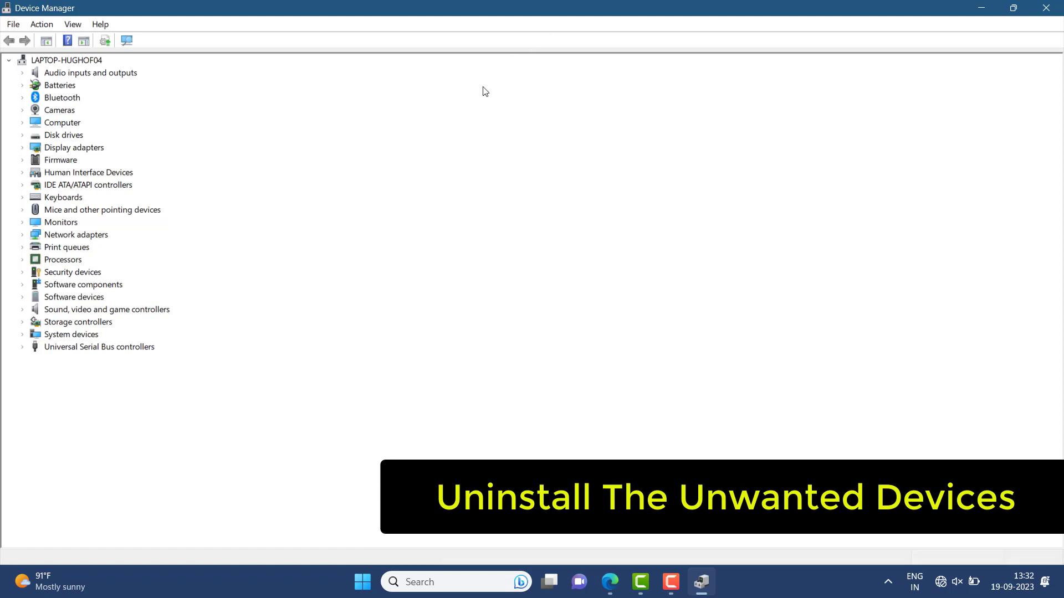
pyautogui.click(23, 173)
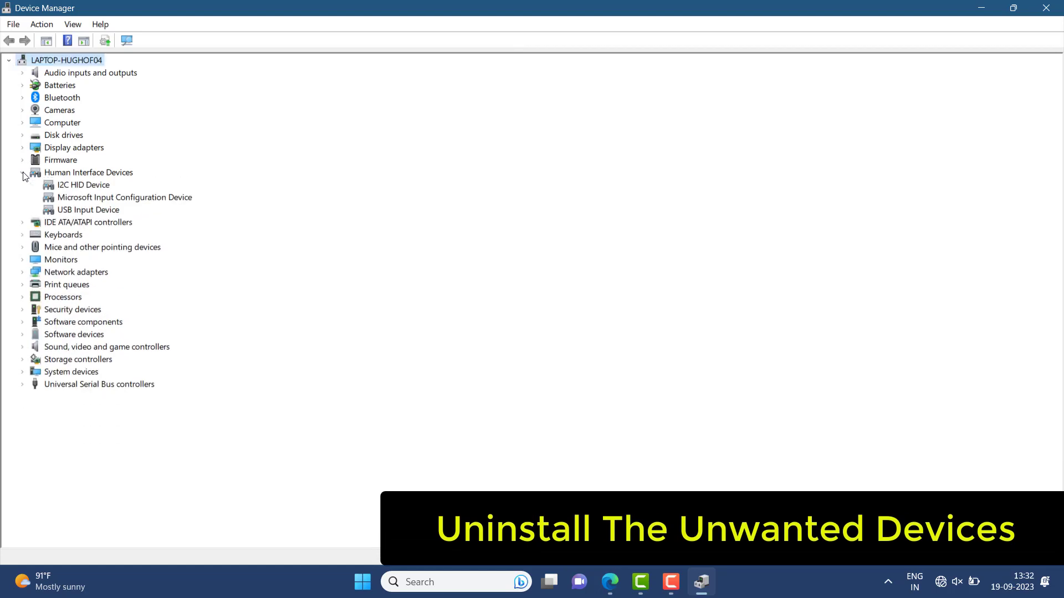
pyautogui.click(23, 173)
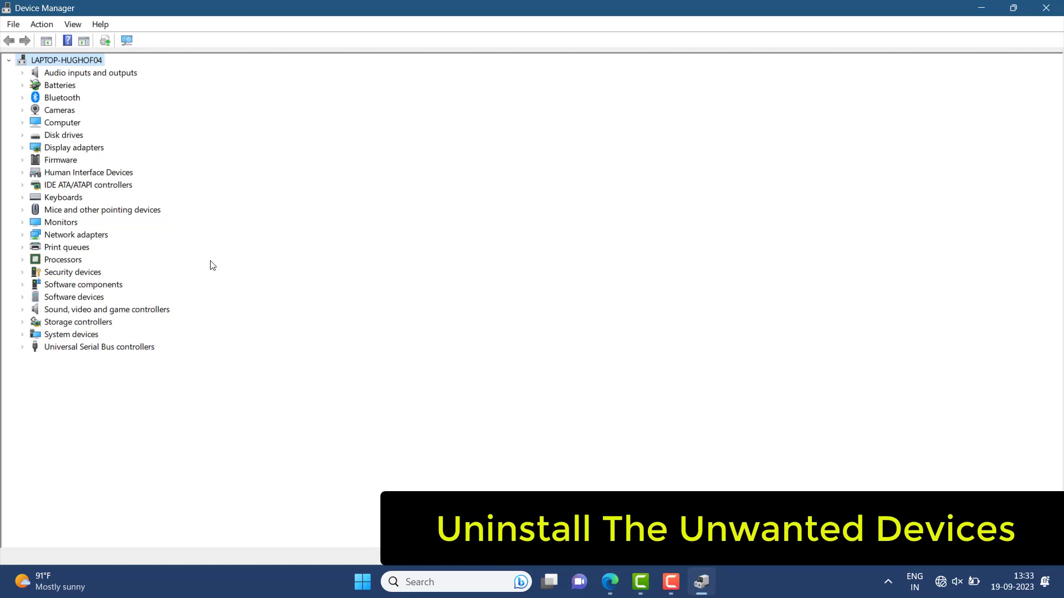
# Uninstall the Microsoft Hyper-V Virtualization Infrastructure Driver from the System devices category.
pyautogui.click(22, 335)
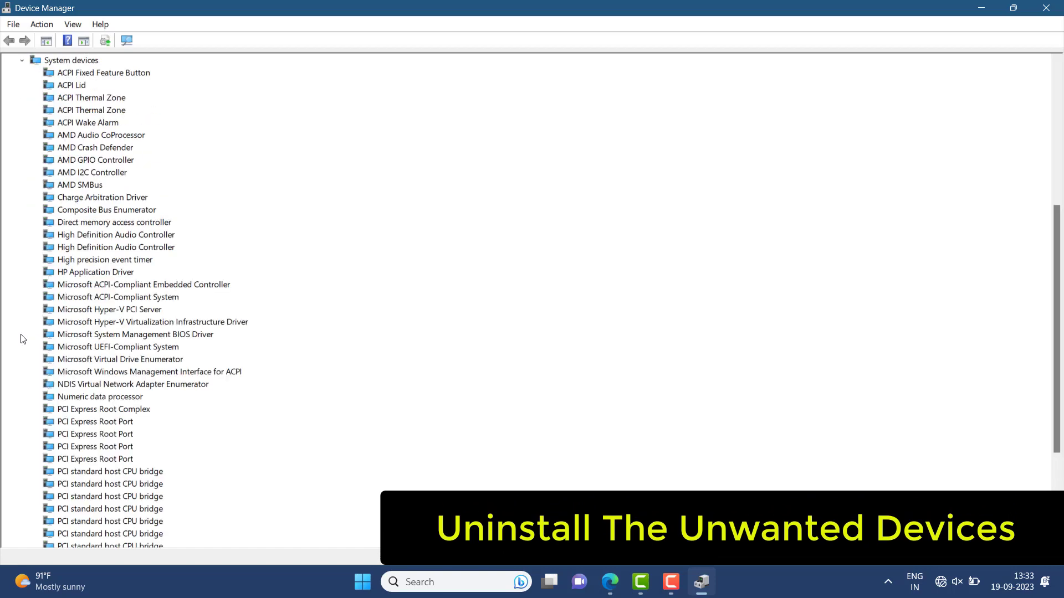
pyautogui.rightClick(80, 324)
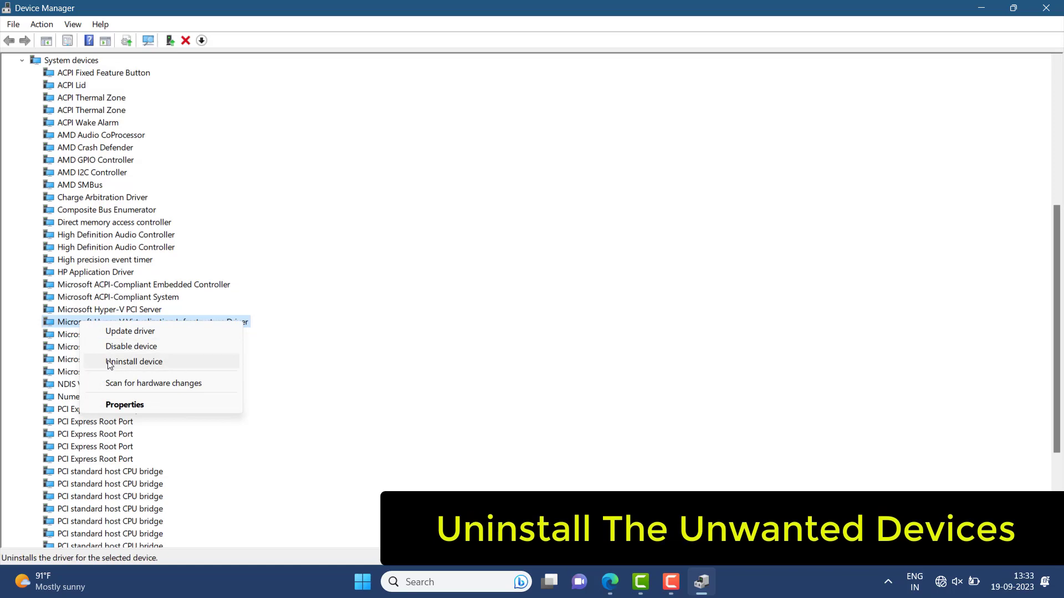
pyautogui.click(108, 362)
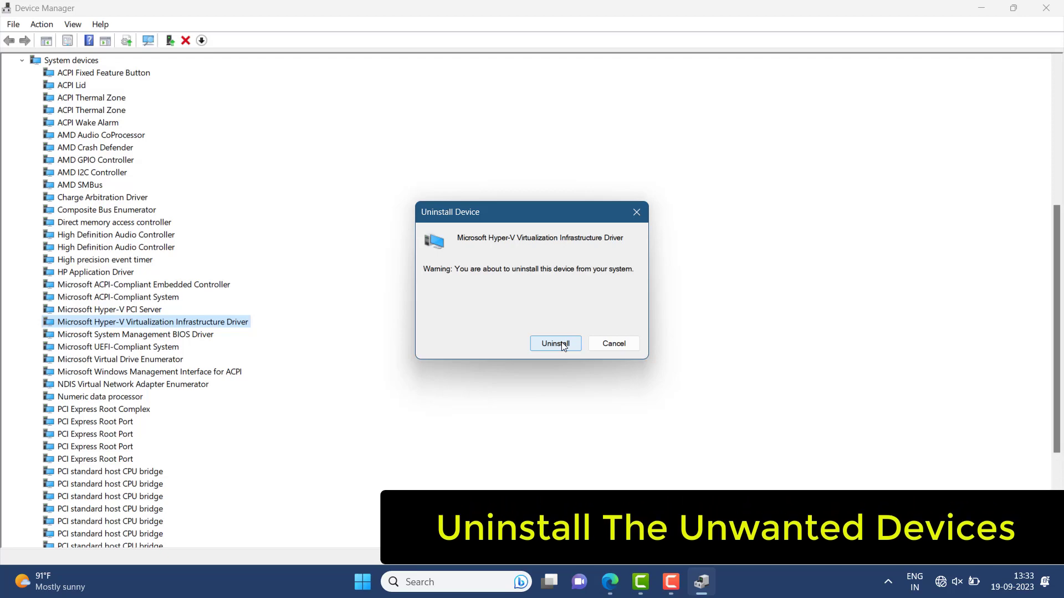
pyautogui.click(561, 343)
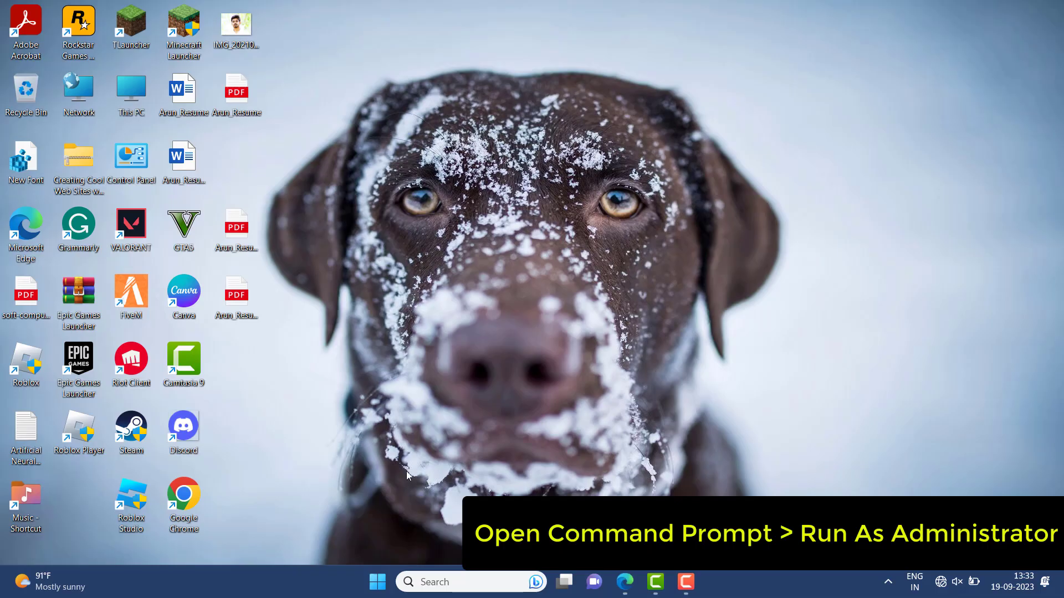
# Open Command Prompt as administrator and run the system file check SFC /scannow.
pyautogui.click(428, 583)
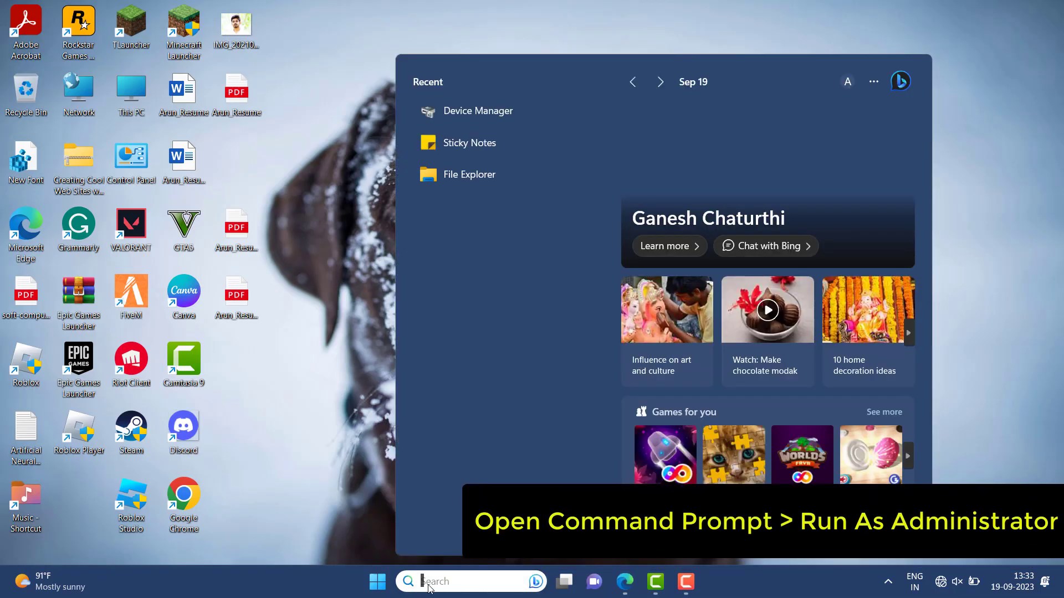
pyautogui.write('comm')
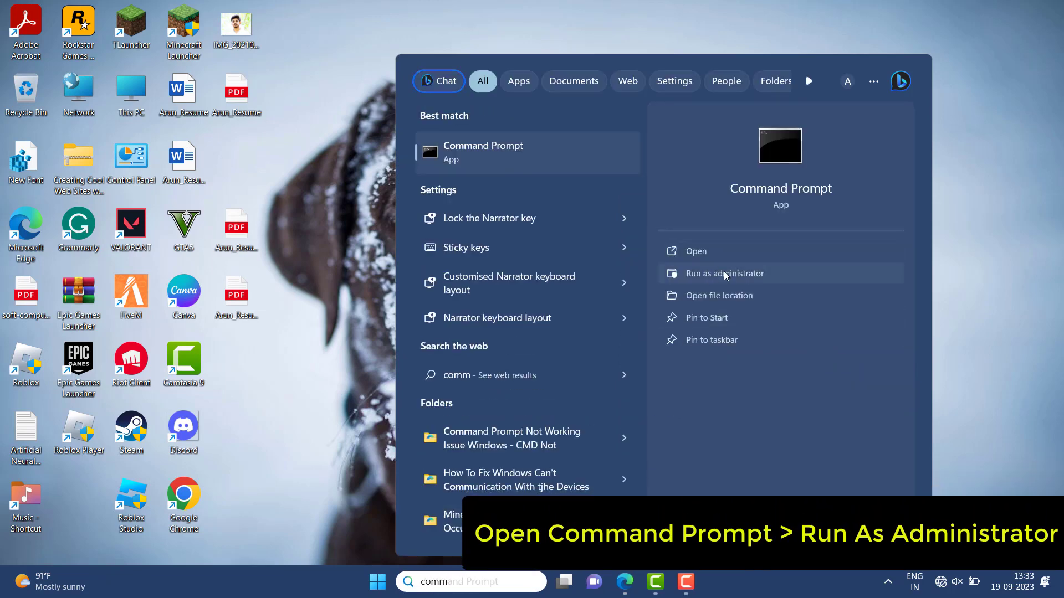
pyautogui.click(726, 274)
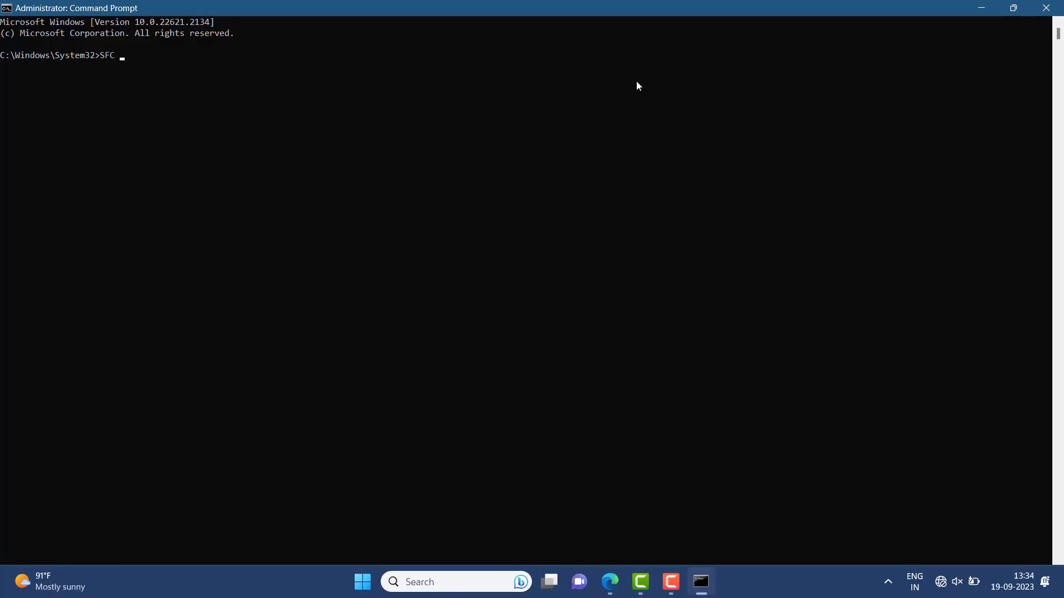
pyautogui.write('SFC /scan')
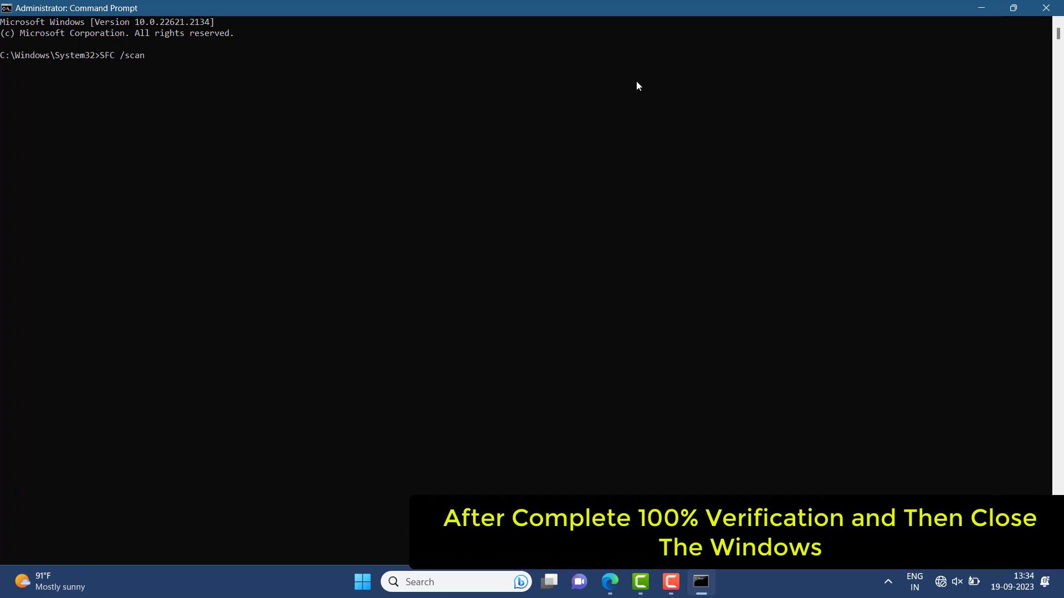
pyautogui.write('now')
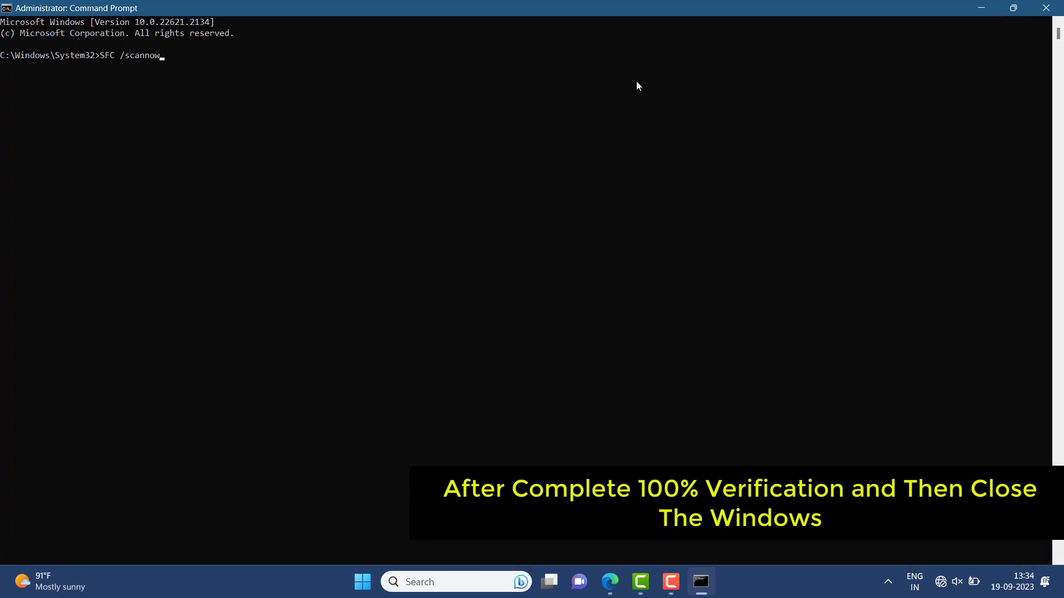
pyautogui.press('Return')
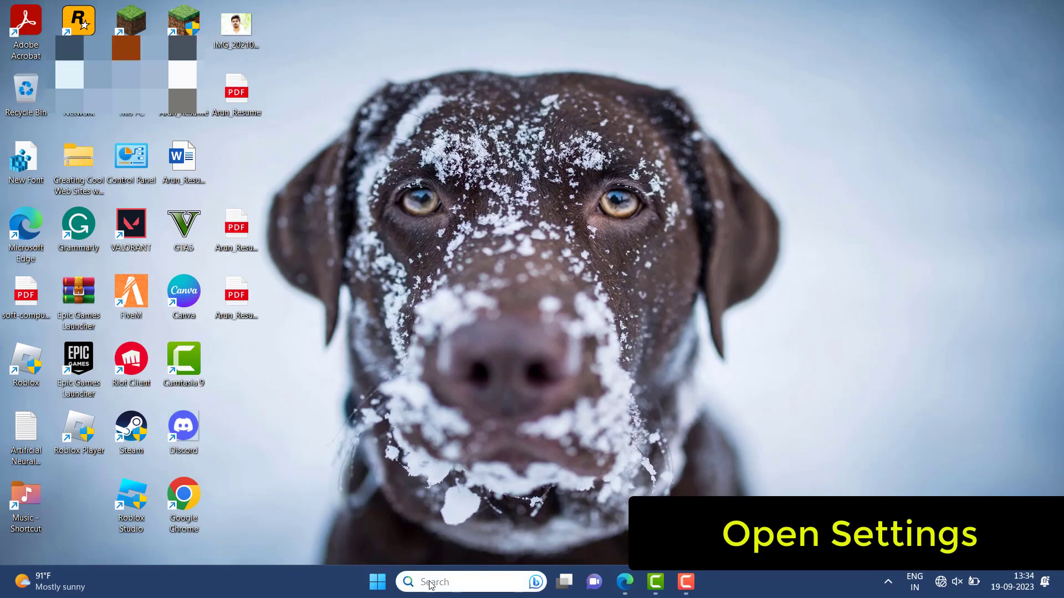
# Open Windows Update in Settings and dismiss the notice for the KB5029351 cumulative update preview.
pyautogui.click(431, 583)
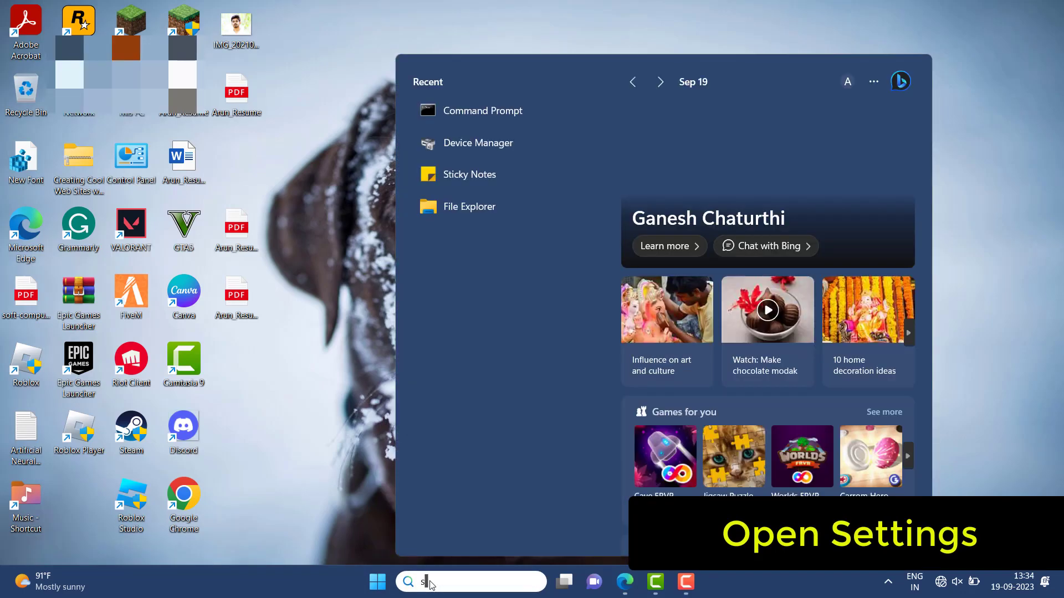
pyautogui.write('settings')
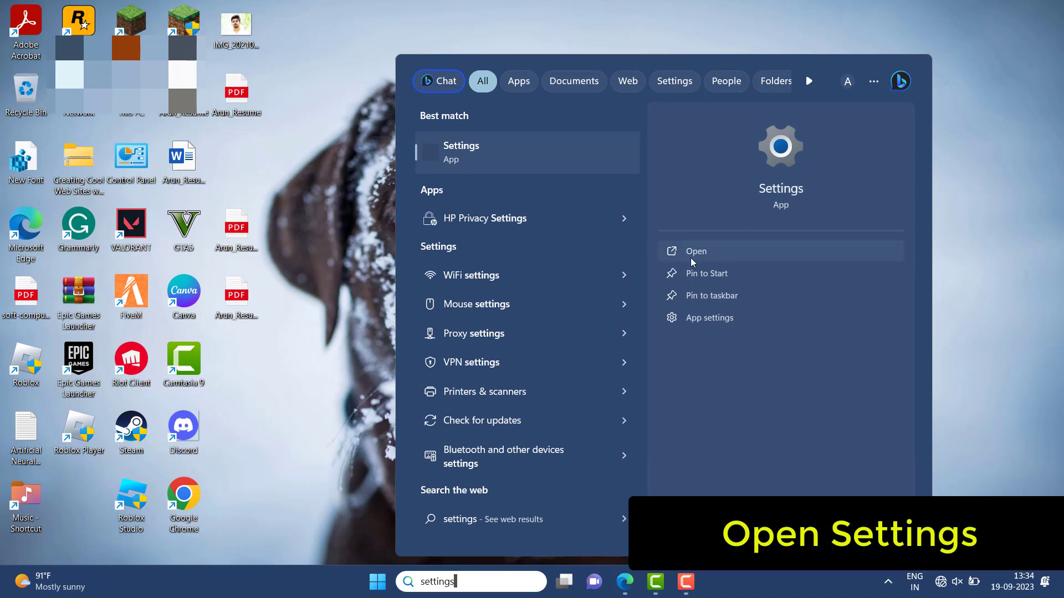
pyautogui.click(683, 252)
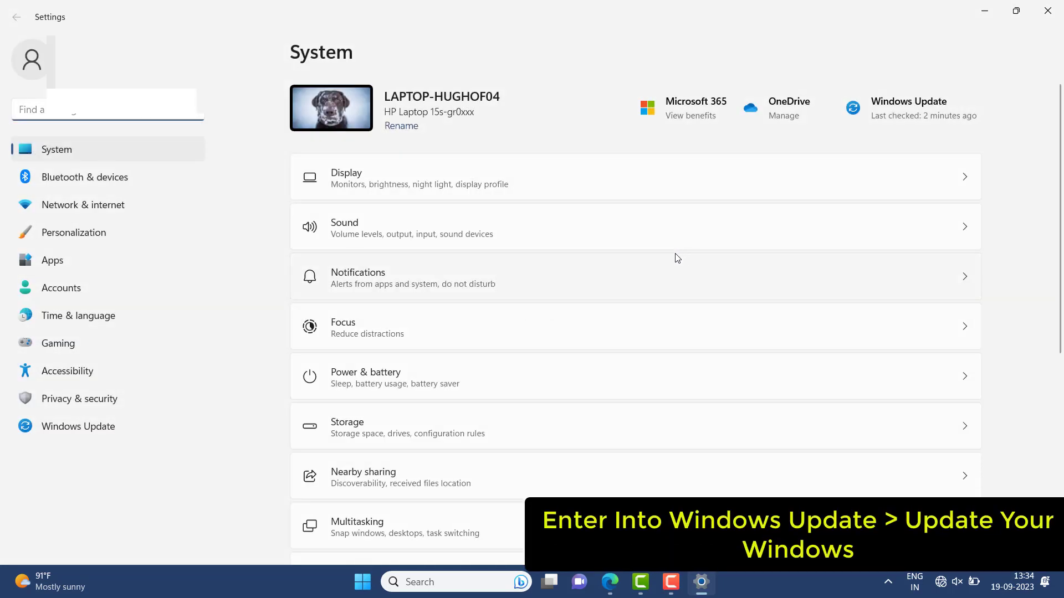
pyautogui.click(35, 430)
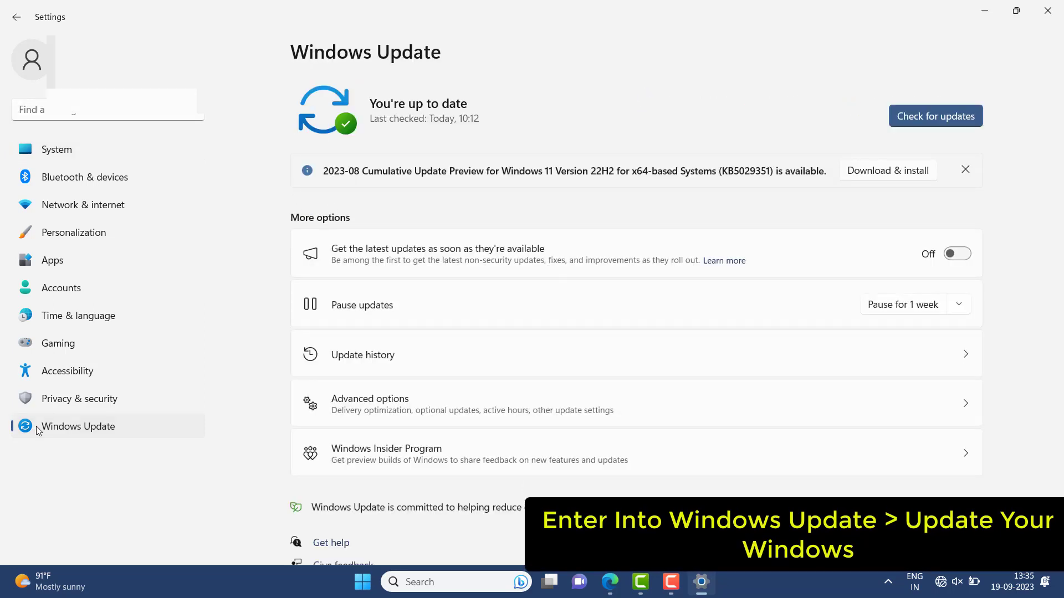
pyautogui.click(966, 172)
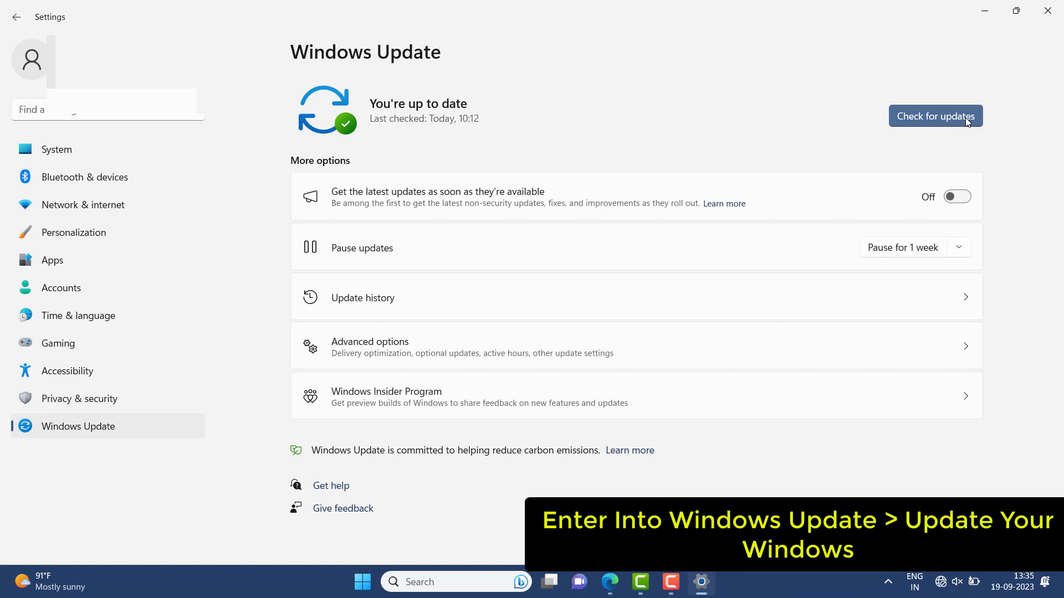
pyautogui.click(1049, 16)
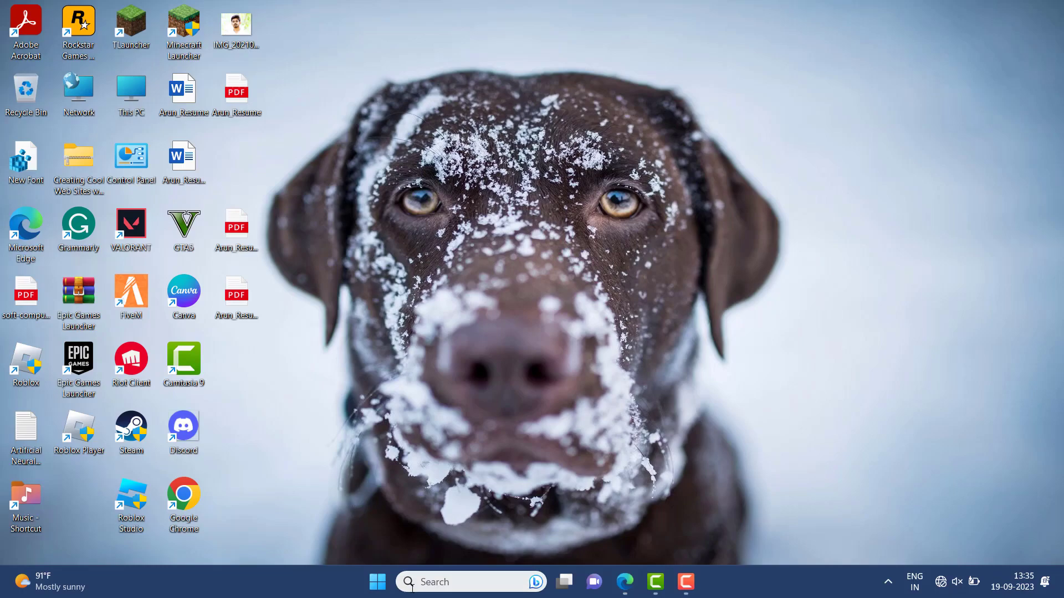
# Open System Restore from the Create a restore point settings and proceed with the recommended restore.
pyautogui.click(412, 586)
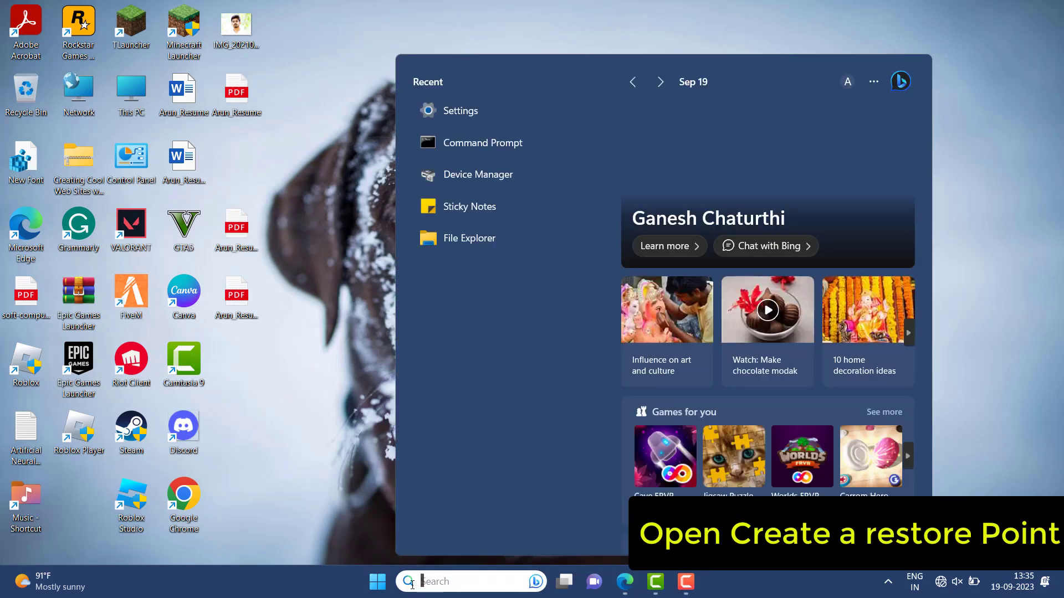
pyautogui.write('creat')
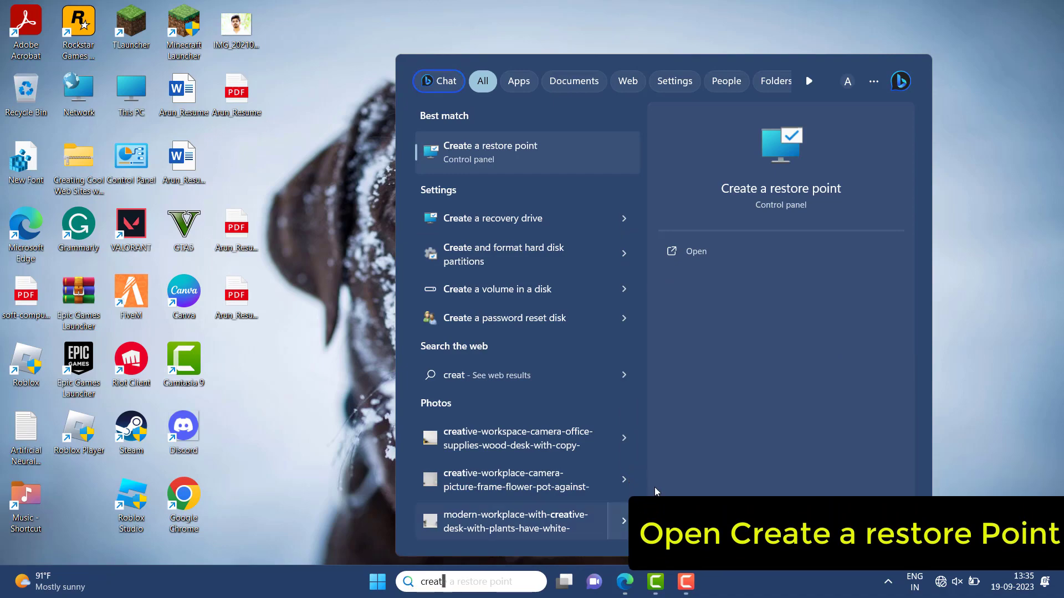
pyautogui.click(694, 255)
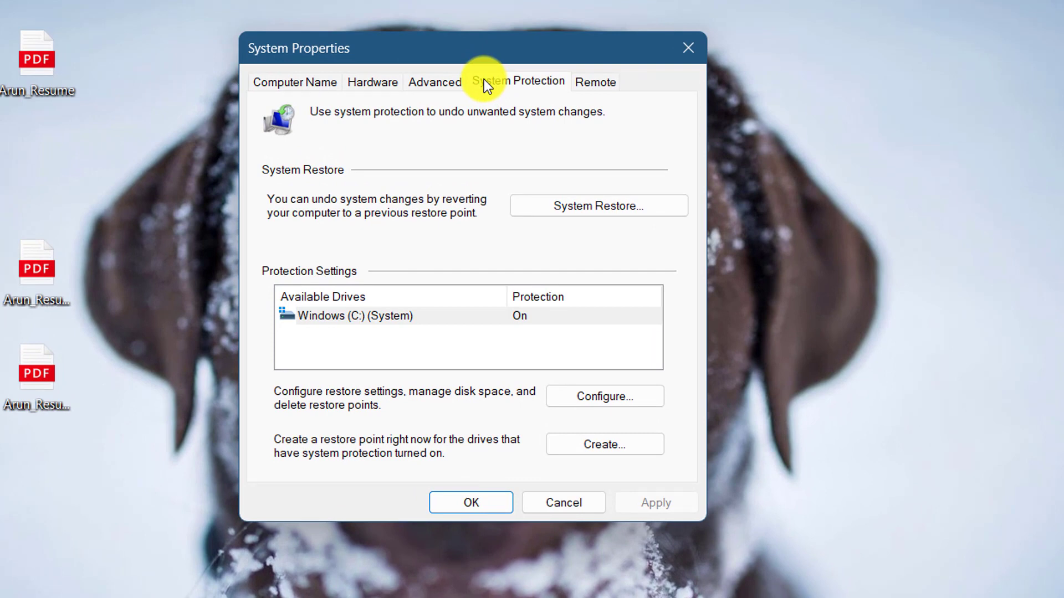
pyautogui.click(563, 202)
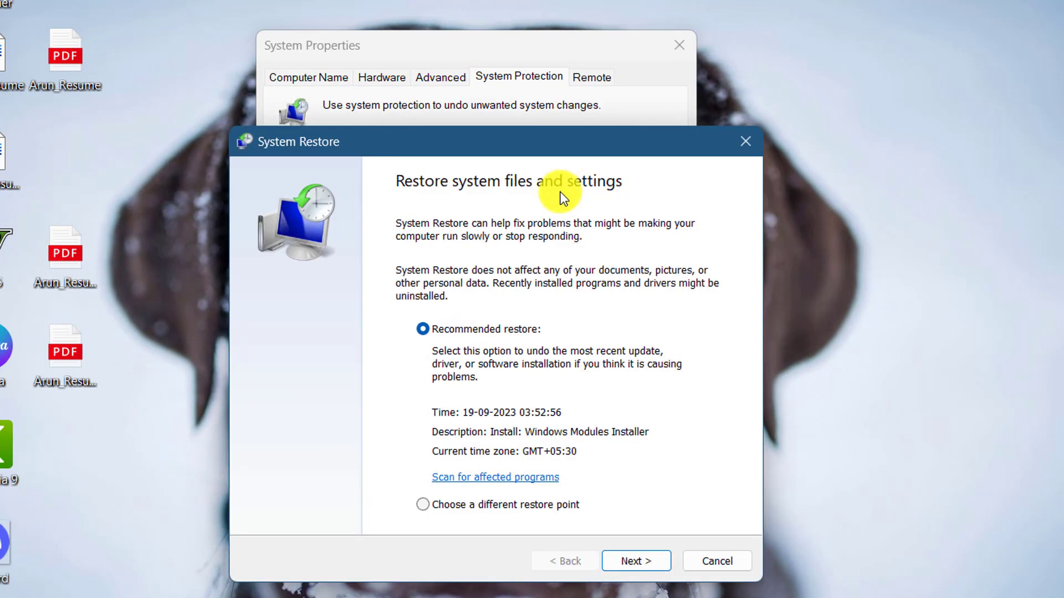
pyautogui.click(635, 561)
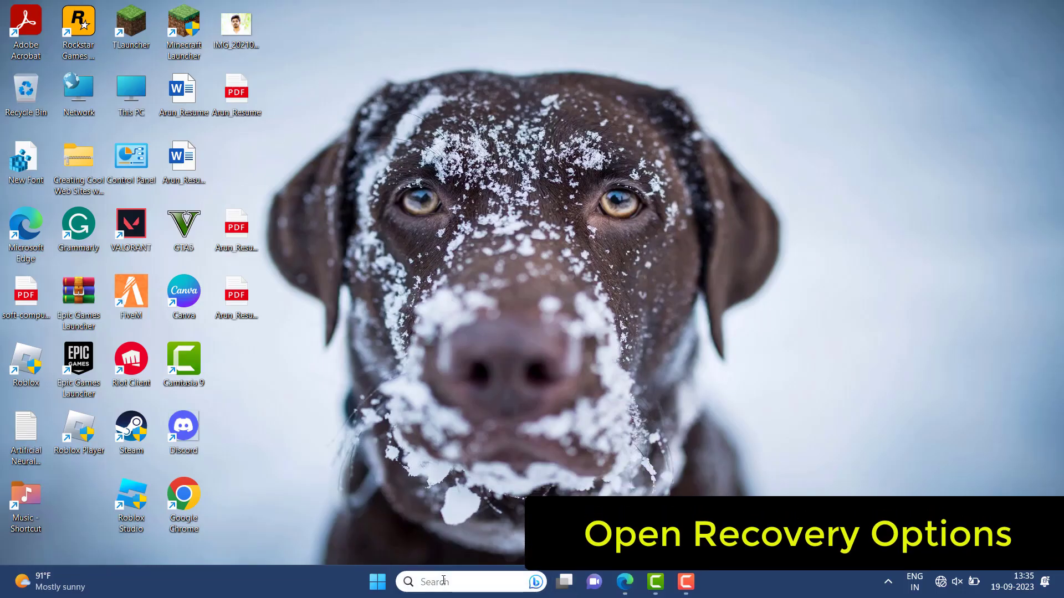
# Search Windows for recovery options, open that settings page and choose to restart now into Advanced startup.
pyautogui.click(444, 580)
pyautogui.write('re')
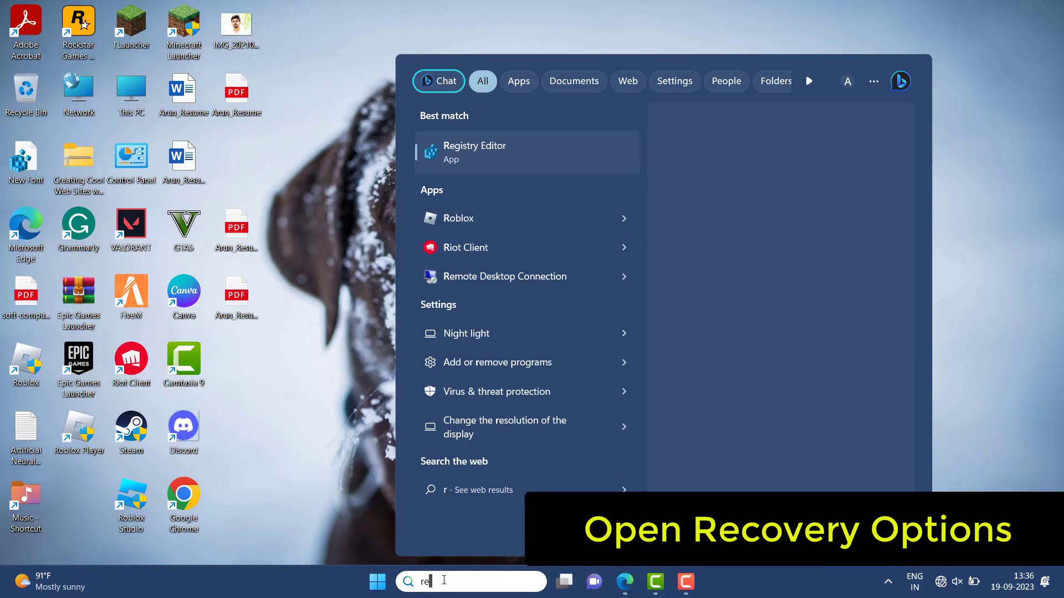
pyautogui.write('covery')
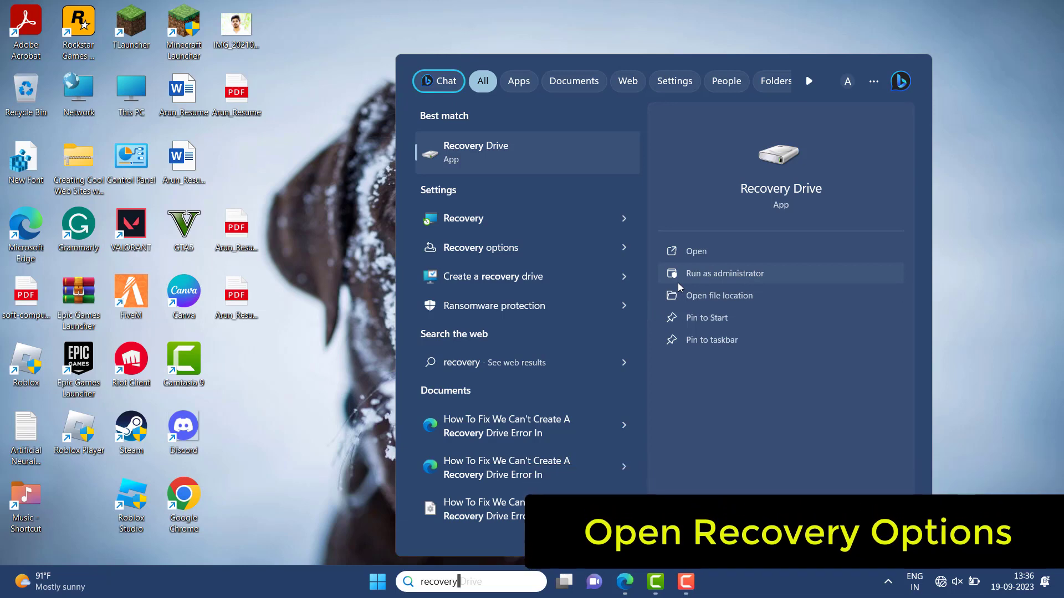
pyautogui.write('op')
pyautogui.press('BackSpace')
pyautogui.press('BackSpace')
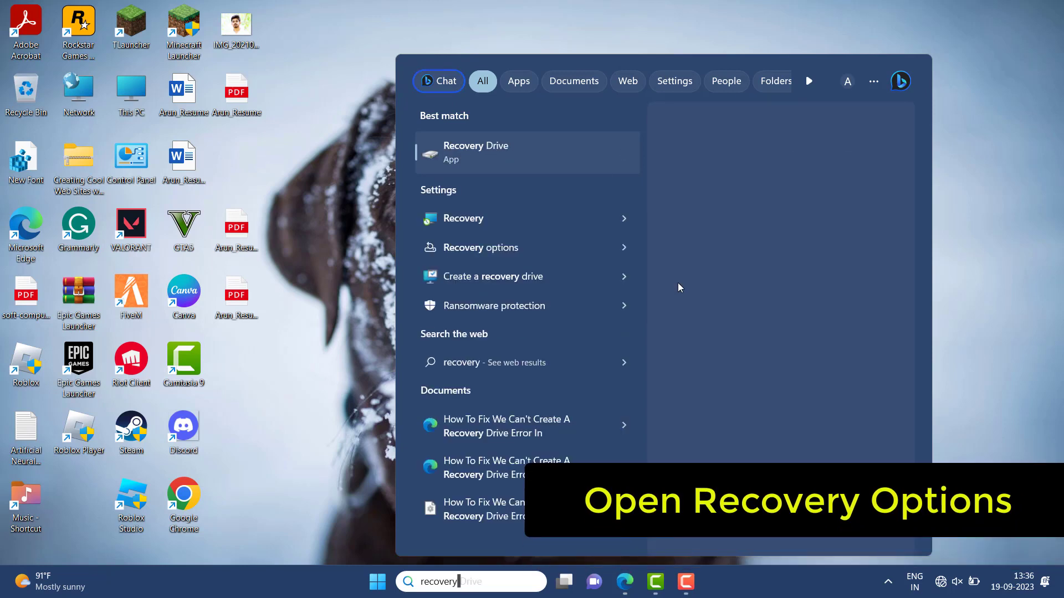
pyautogui.write('option')
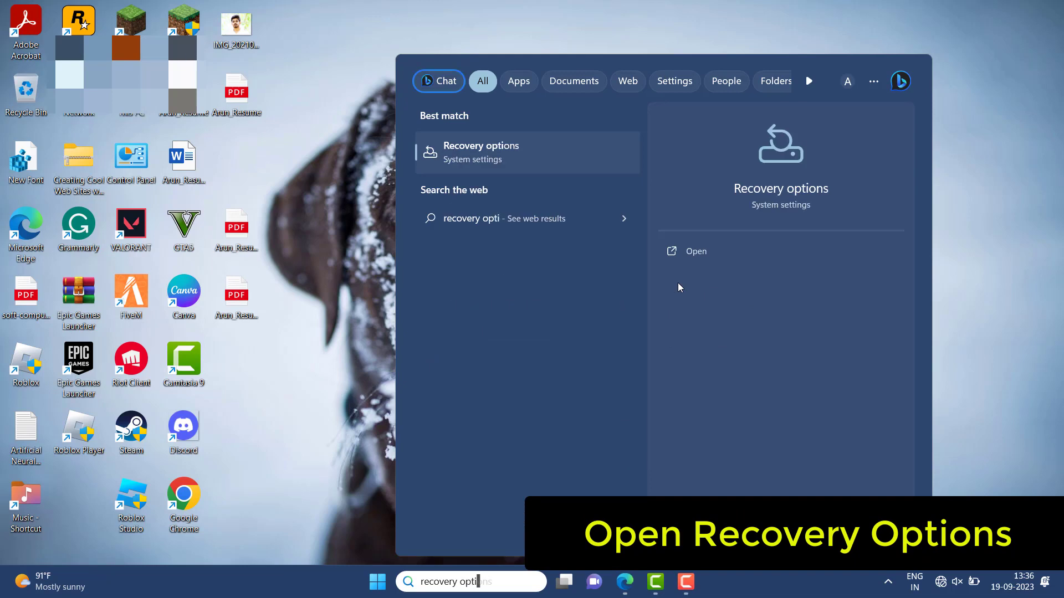
pyautogui.click(689, 250)
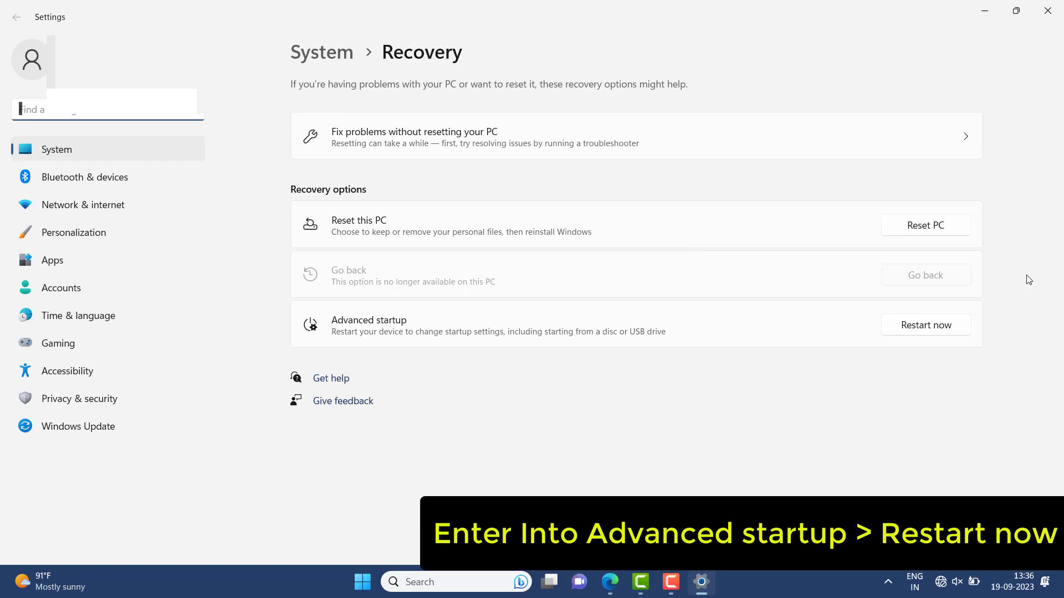
pyautogui.click(951, 328)
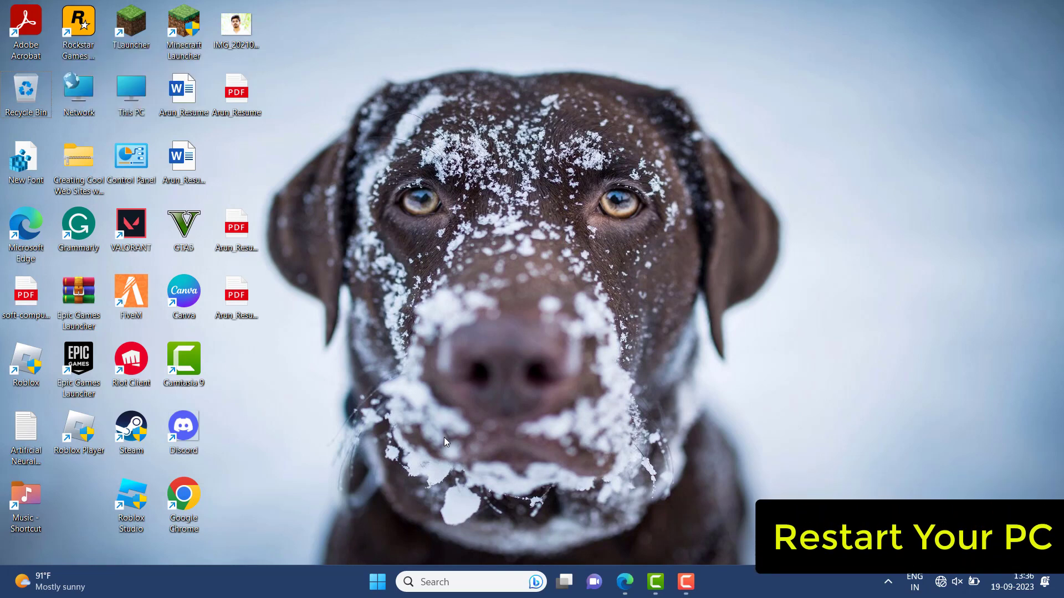
# Restart the PC from the desktop through the Shut Down Windows dialog with the Restart option.
pyautogui.hotkey('alt', 'F4')
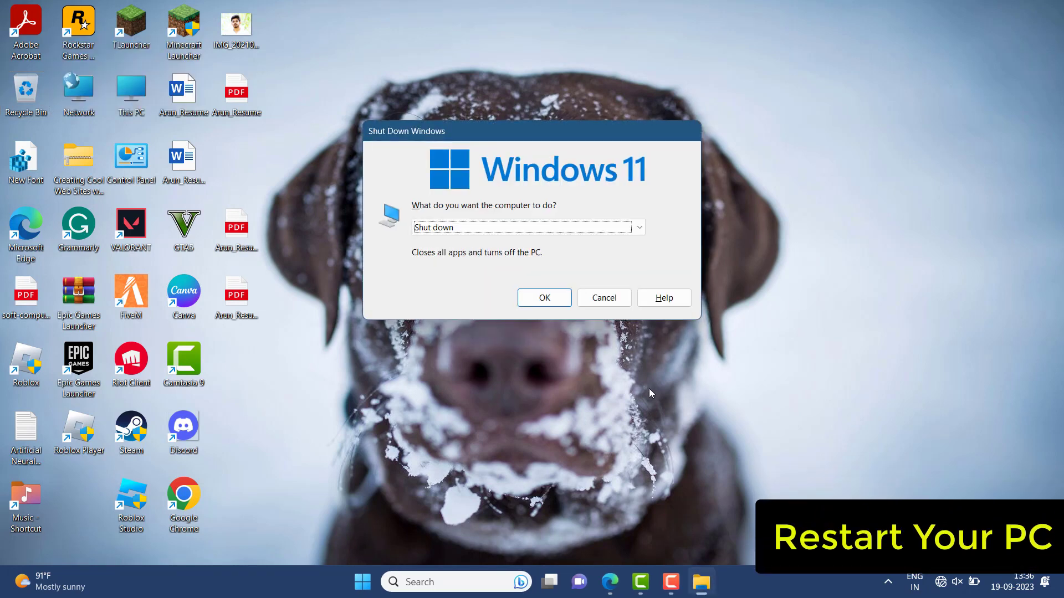
pyautogui.click(624, 232)
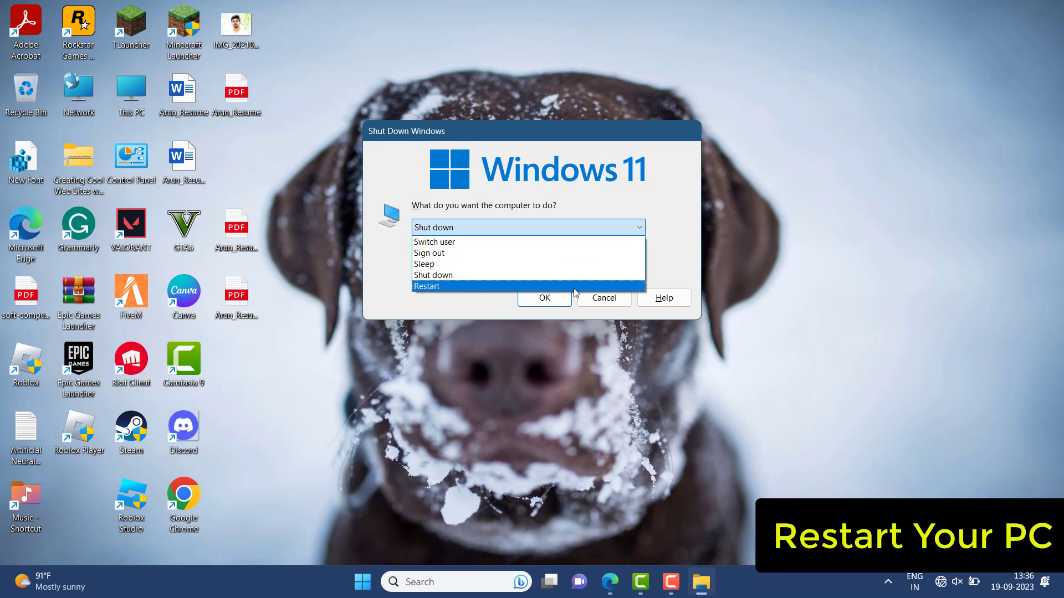
pyautogui.click(574, 286)
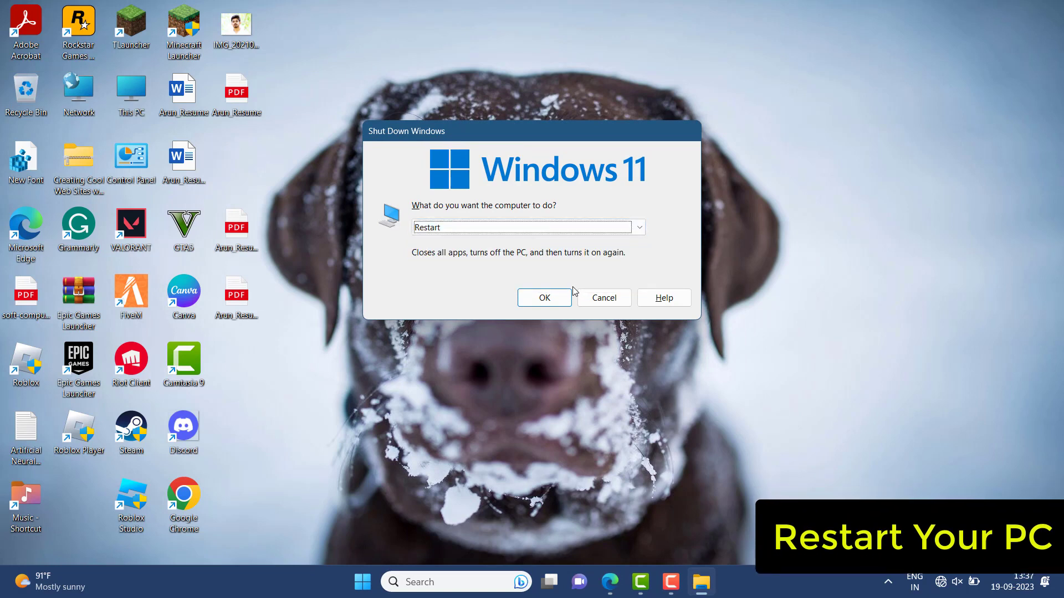
pyautogui.click(544, 298)
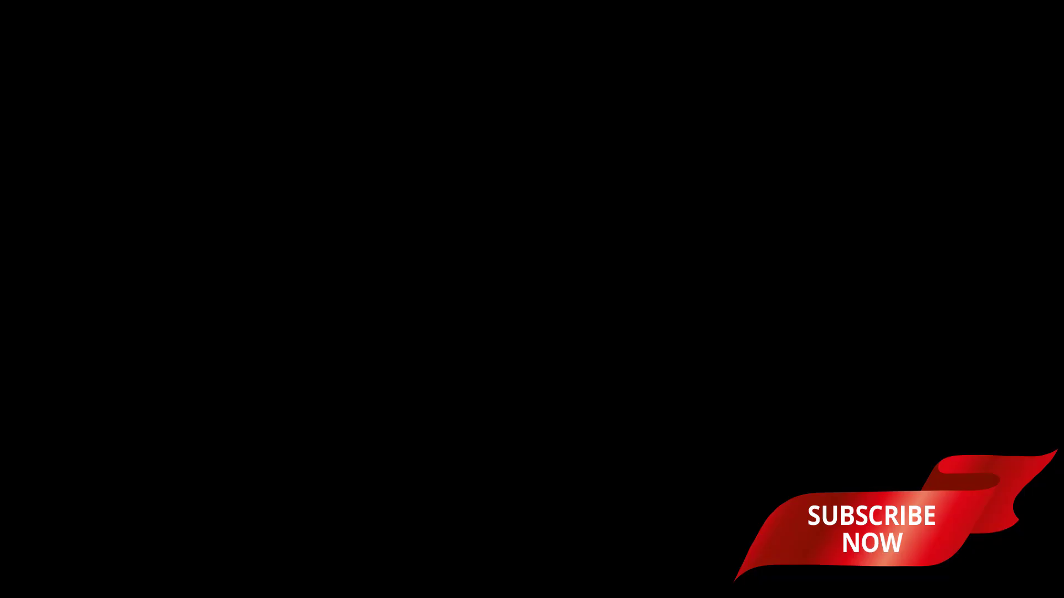